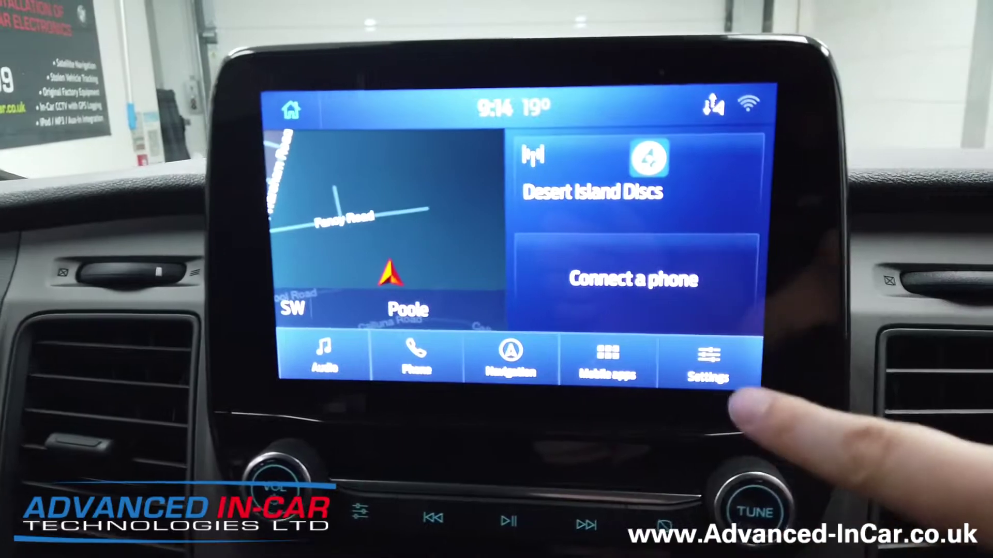
Open the SYNC 3 settings and scroll the General list to About SYNC, showing version 3.4
left_click(695, 370)
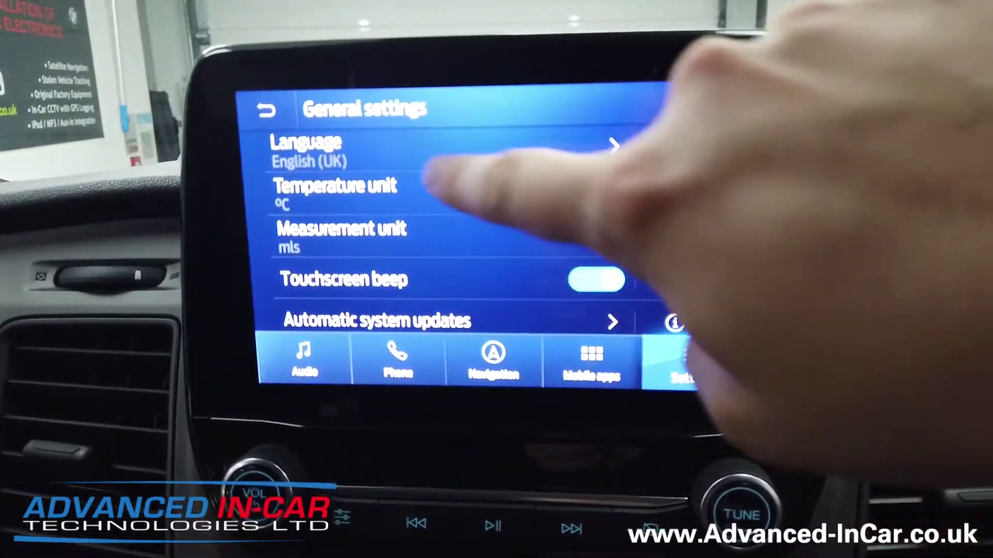
left_click_drag(443, 177, 454, 133)
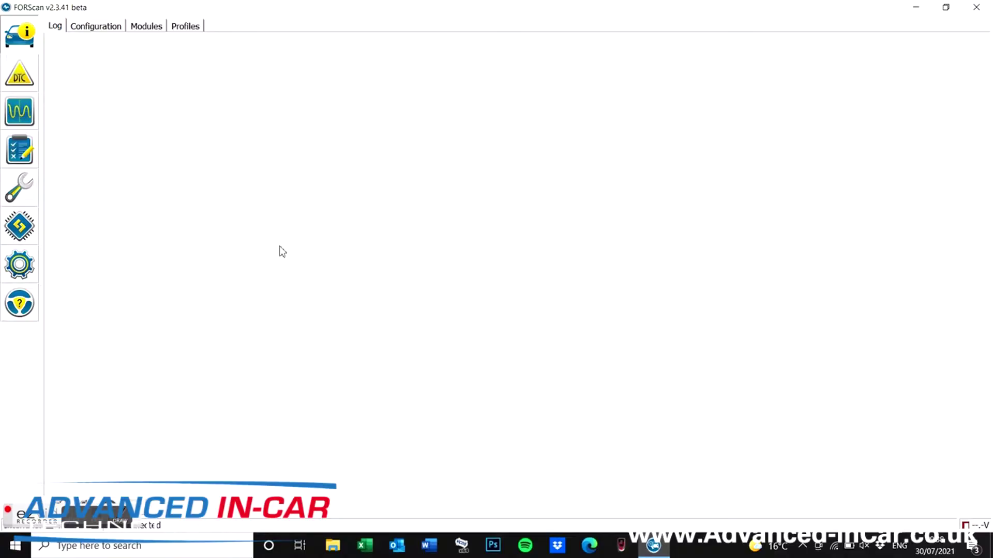
Start a real-mode connection, suppressing the initial-conditions warning, then maximize the FORScan window
left_click(945, 7)
left_click(88, 333)
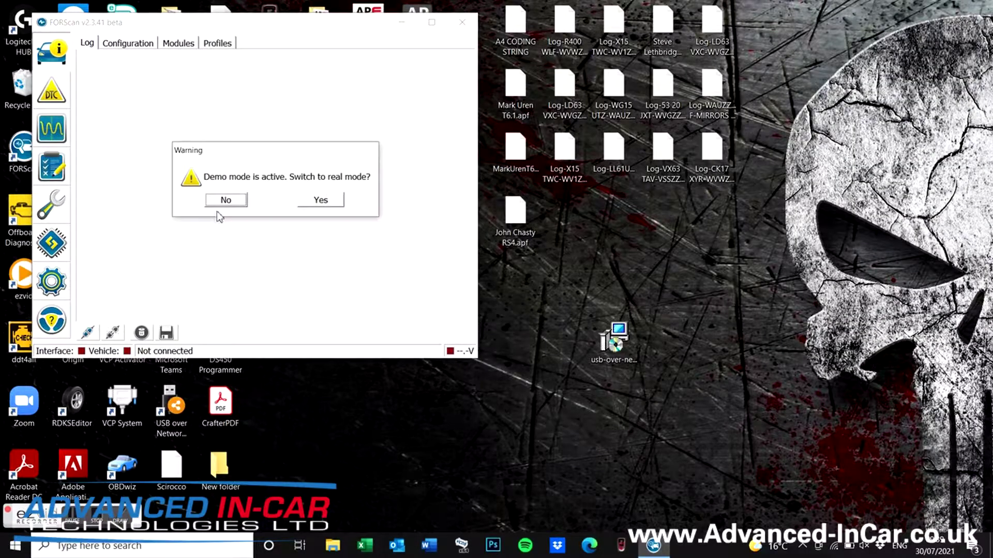
left_click(301, 201)
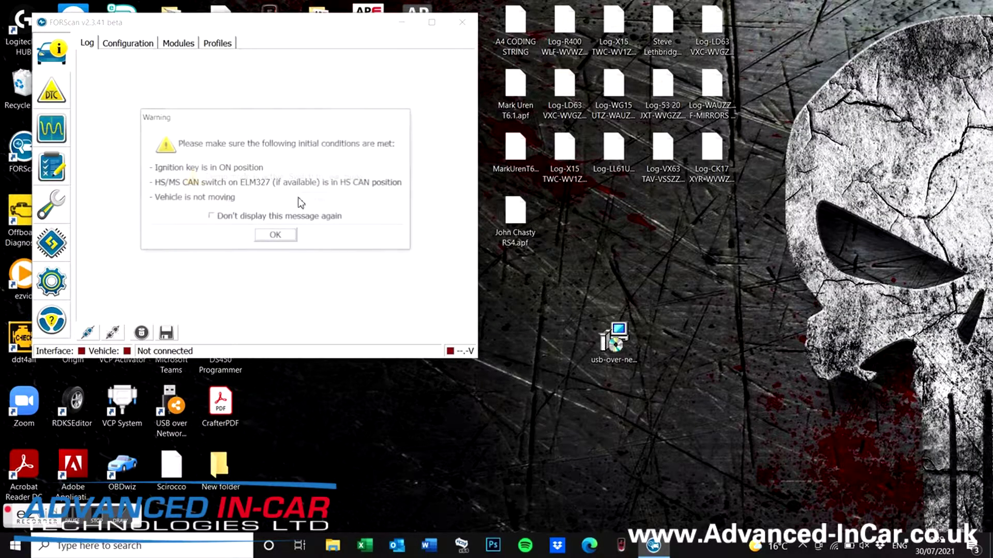
left_click(239, 218)
left_click(270, 236)
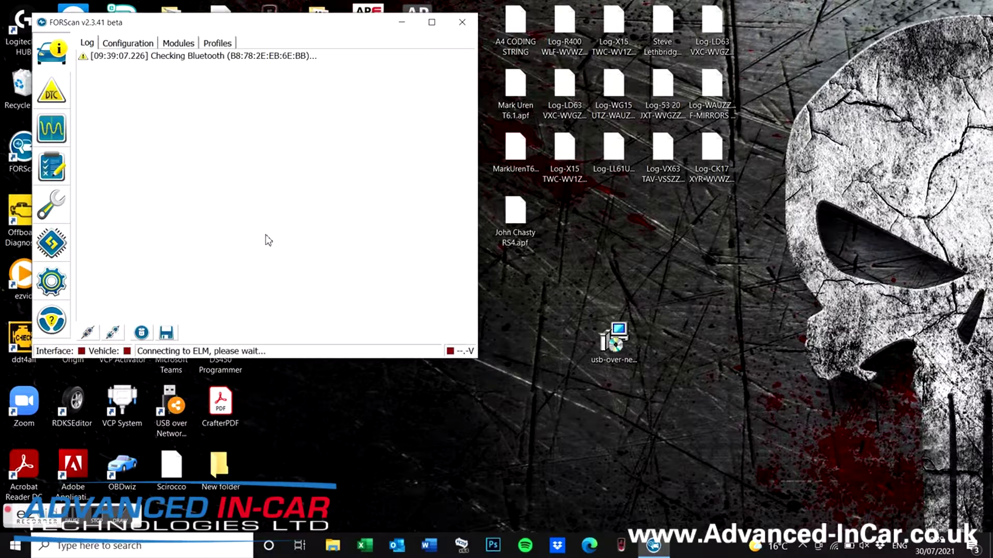
left_click(430, 22)
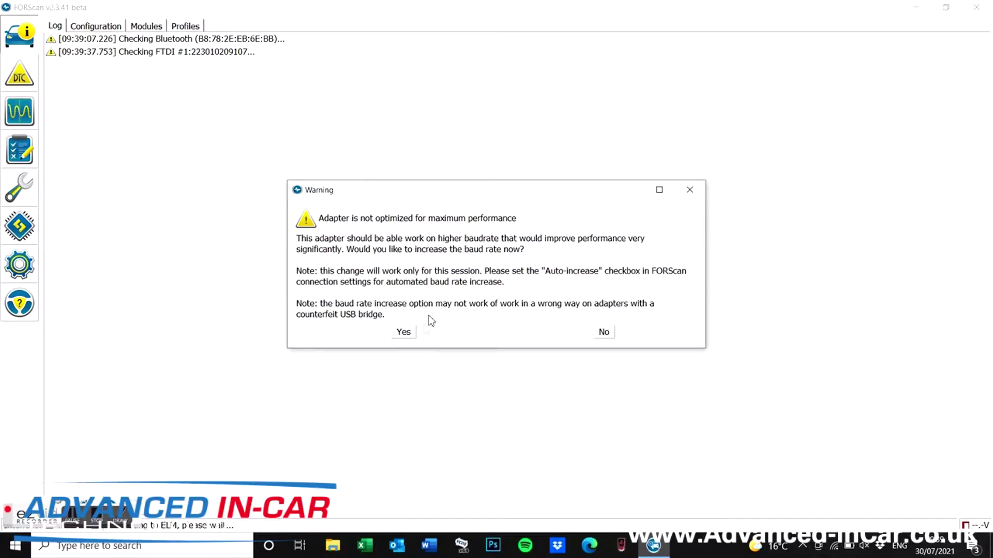
Accept the higher adapter baud rate and dismiss the ESET webcam-blocked notification
left_click(403, 332)
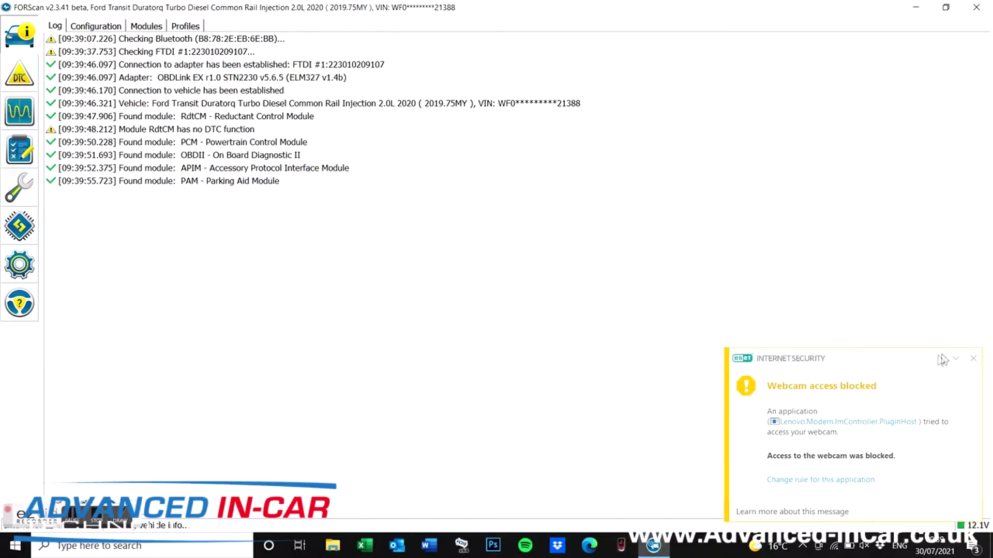
left_click(973, 359)
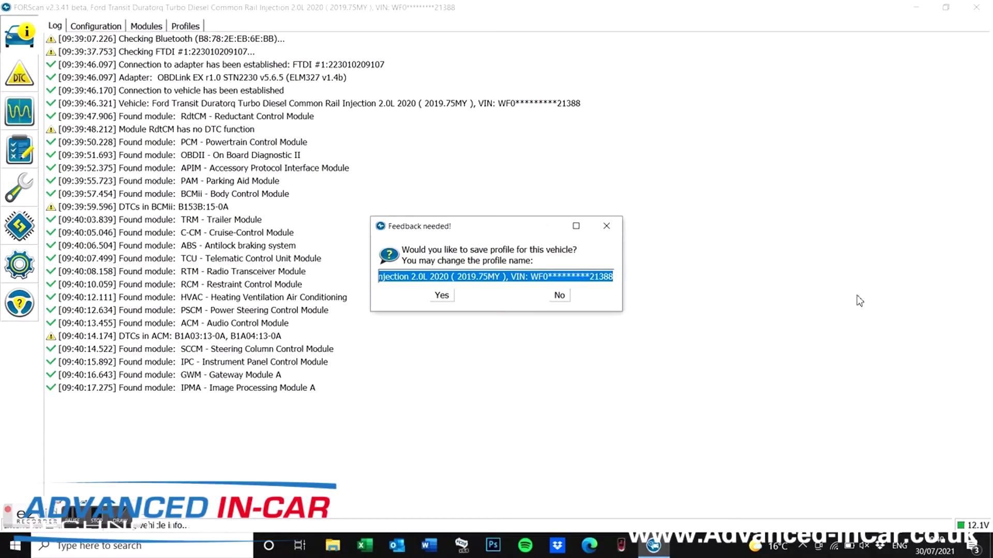
Put the job-reference prefix at the start of the vehicle profile name and save it
left_click(437, 277)
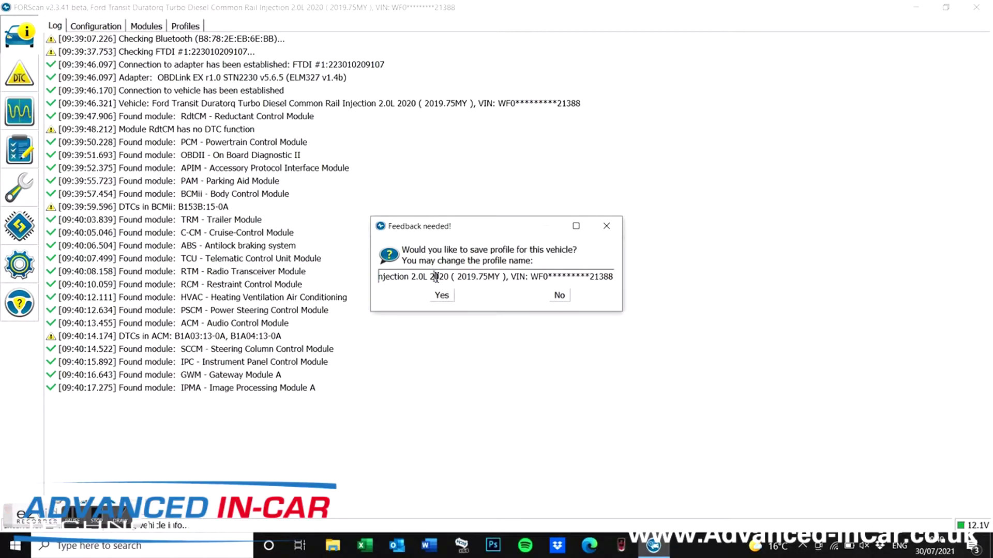
double_click(436, 277)
left_click(437, 278)
key("Left")
key("Left")
key("Left")
key("Left")
key("Left")
key("Left")
key("Left")
key("Left")
key("Left")
key("Left")
key("Left")
key("Left")
key("Left")
key("Left")
key("Left")
key("Left")
key("Left")
key("Left")
key("Left")
key("Left")
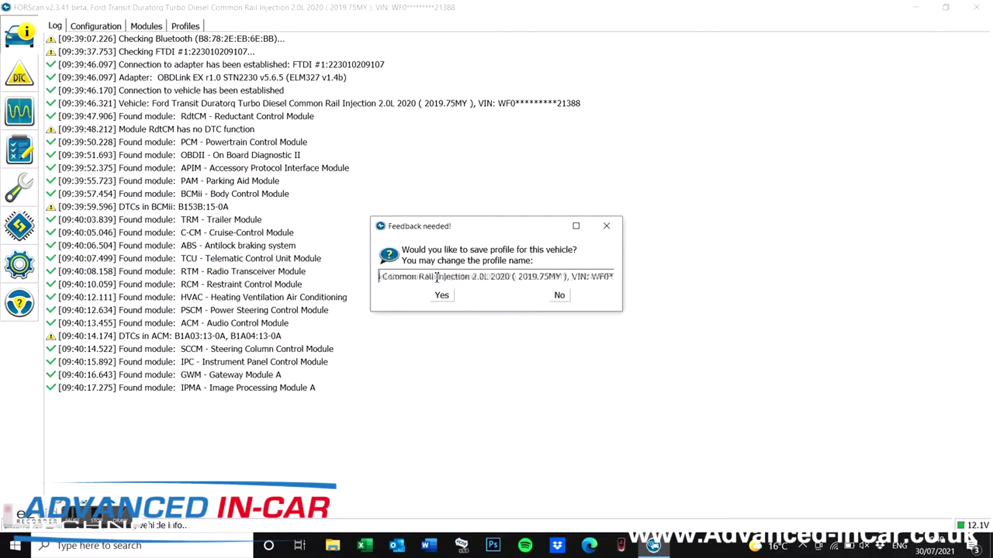
key("Left")
key("Left")
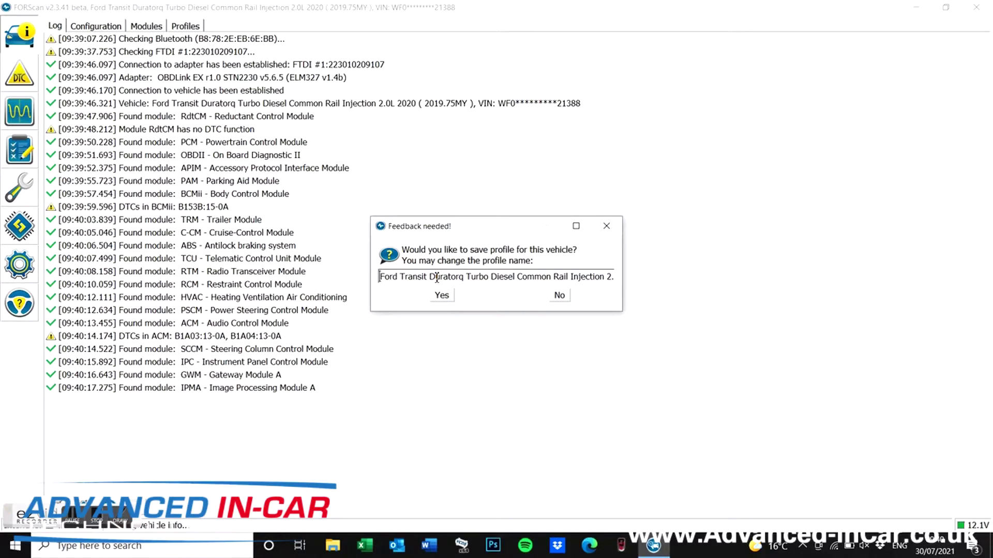
type("Senior-001")
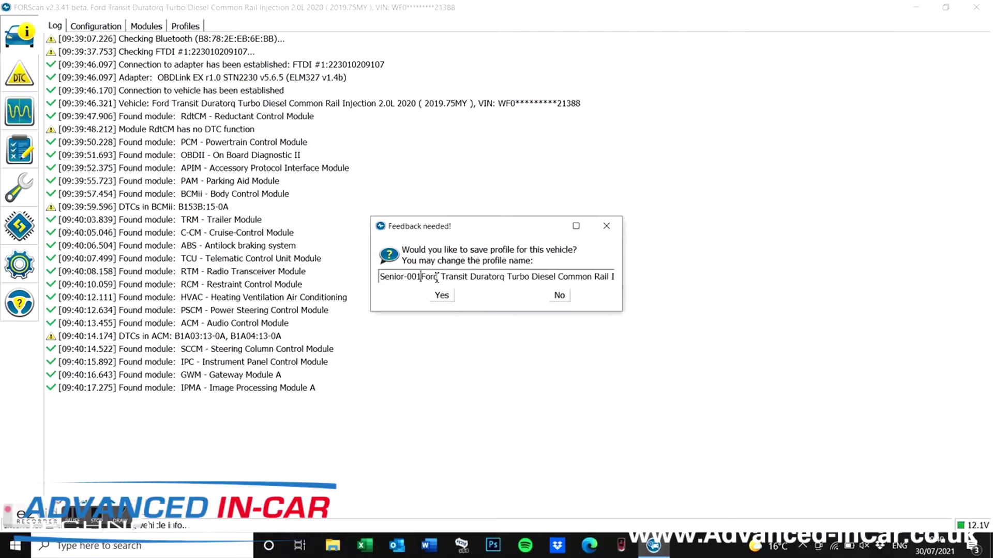
type("-NuggetR")
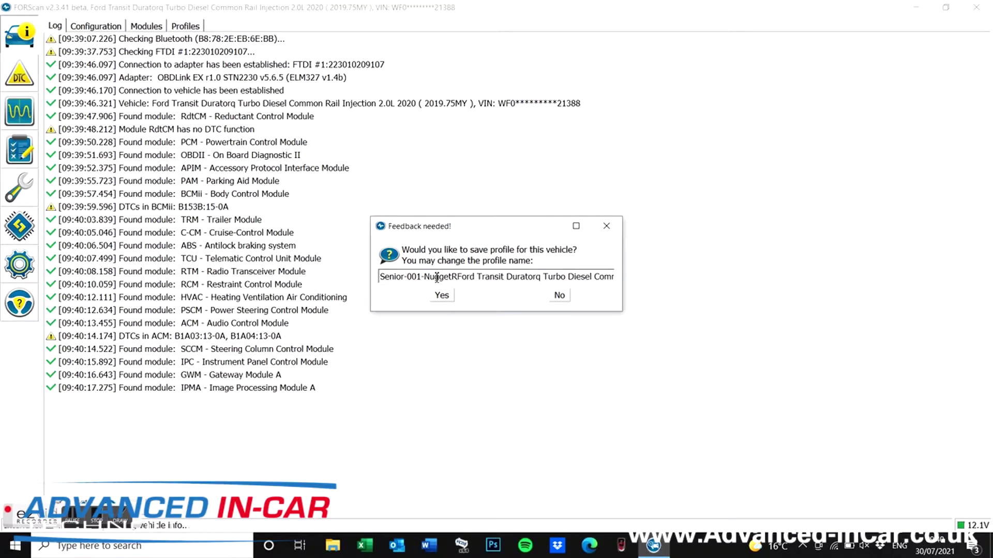
type("VC-")
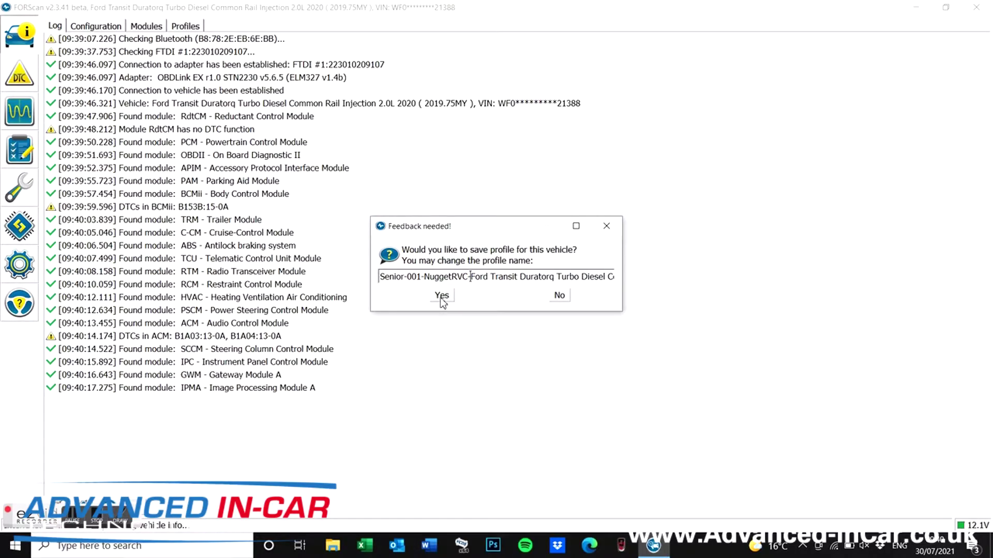
left_click(441, 296)
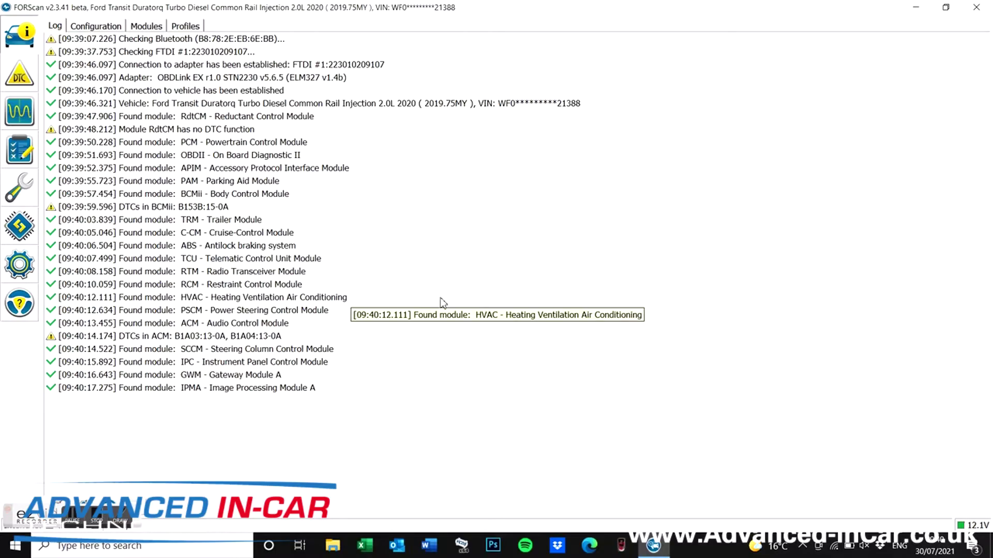
Run the APIM Module configuration service procedure and accept the SYNC Gen 3 warning
left_click(22, 228)
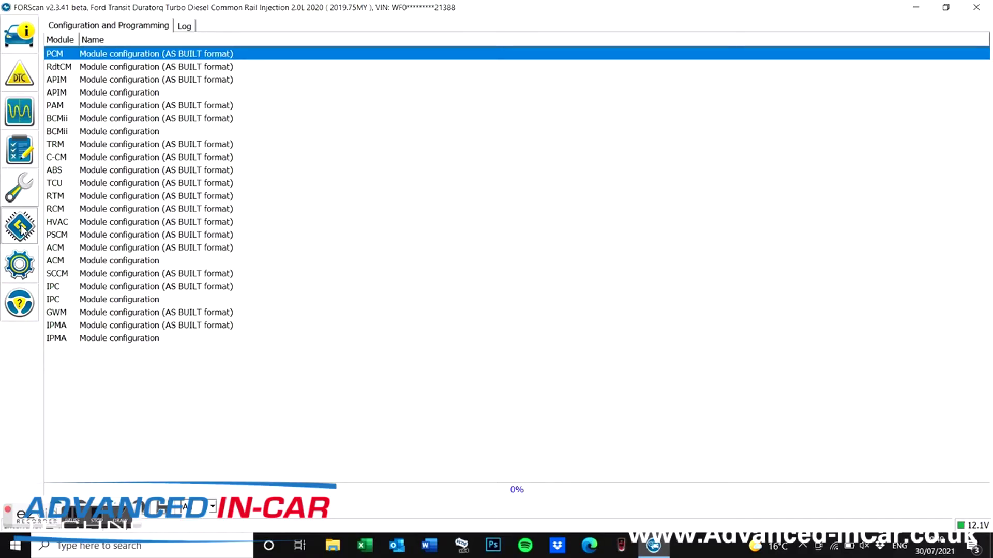
left_click(103, 96)
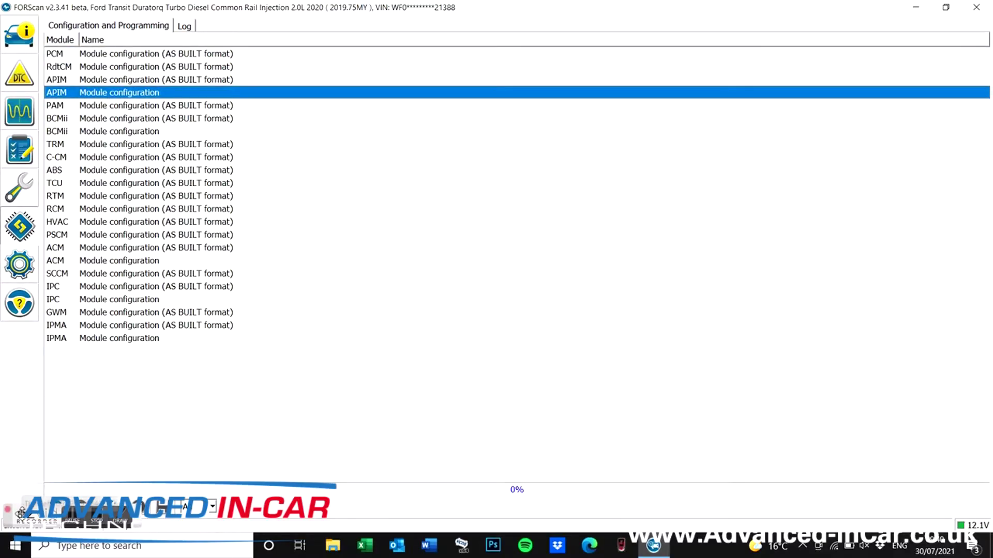
left_click_drag(18, 530, 869, 71)
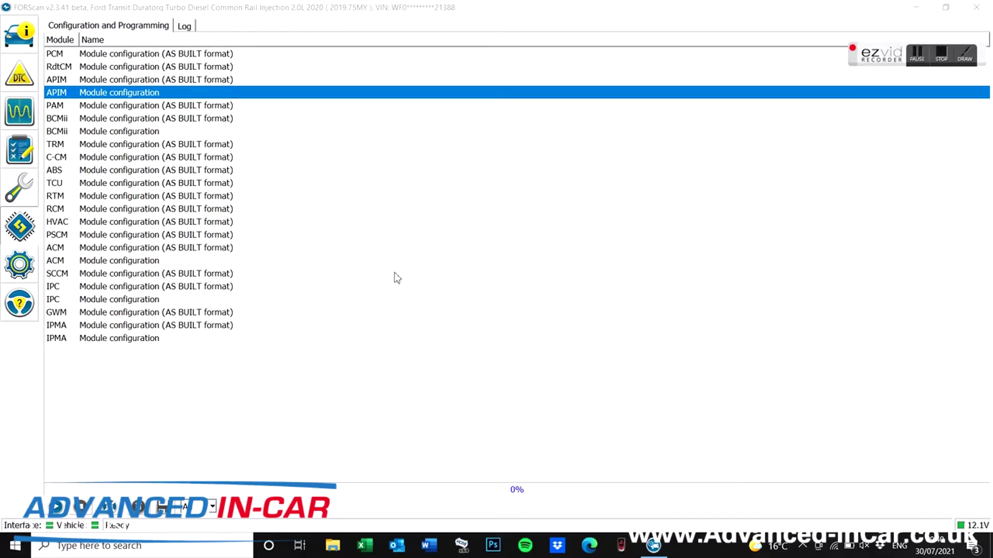
left_click(58, 509)
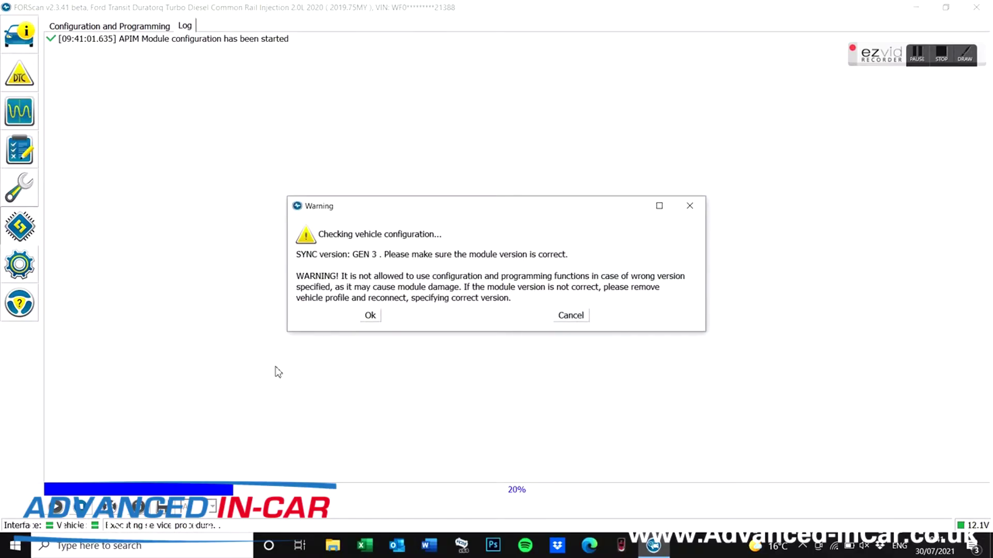
left_click(370, 317)
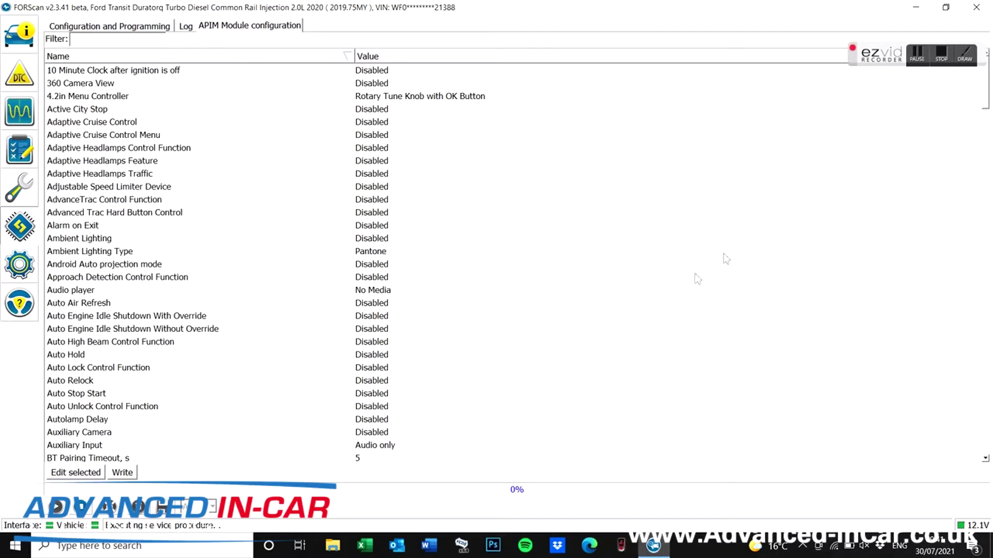
Select the Rear Vehicle Camera row, still Disabled, and try writing with no changes made
left_click_drag(988, 90, 989, 345)
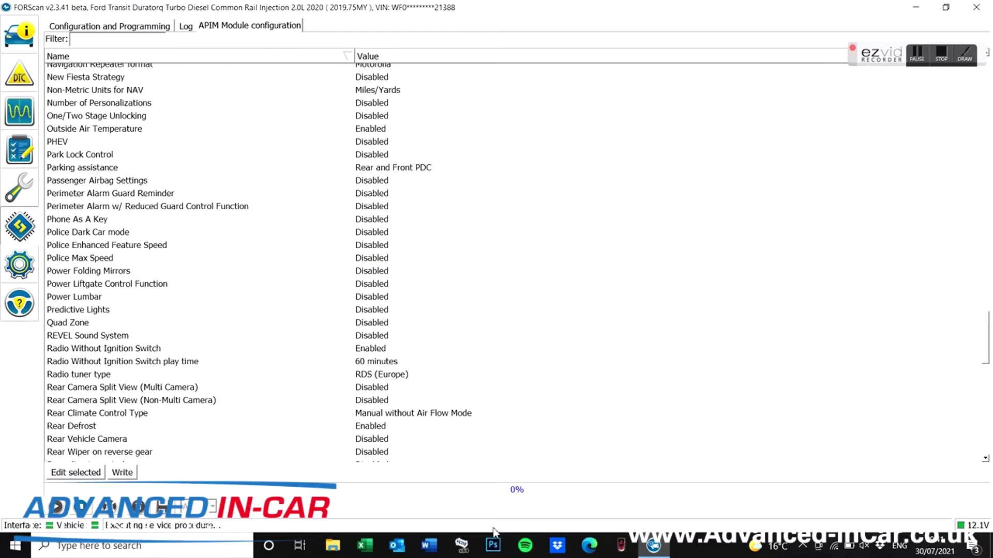
left_click(115, 442)
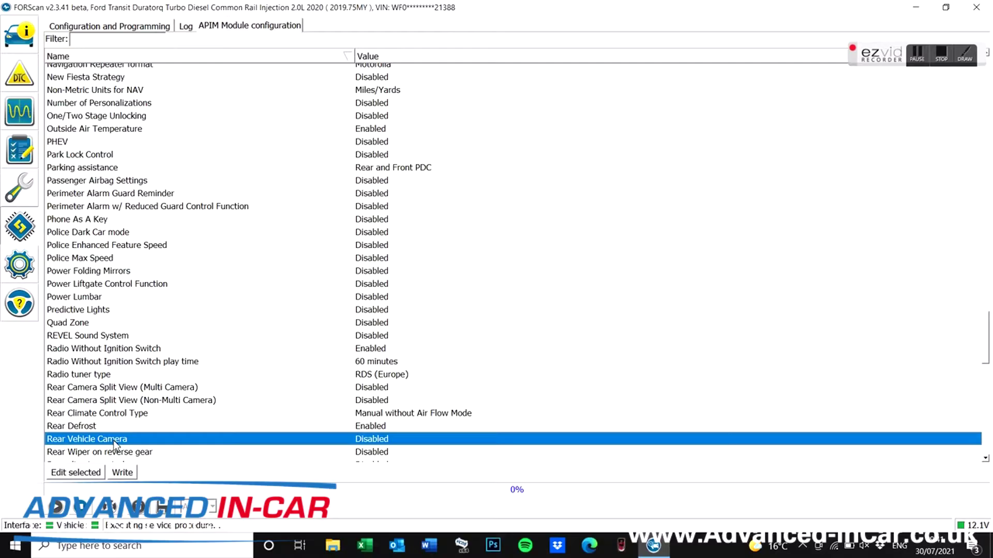
left_click(122, 472)
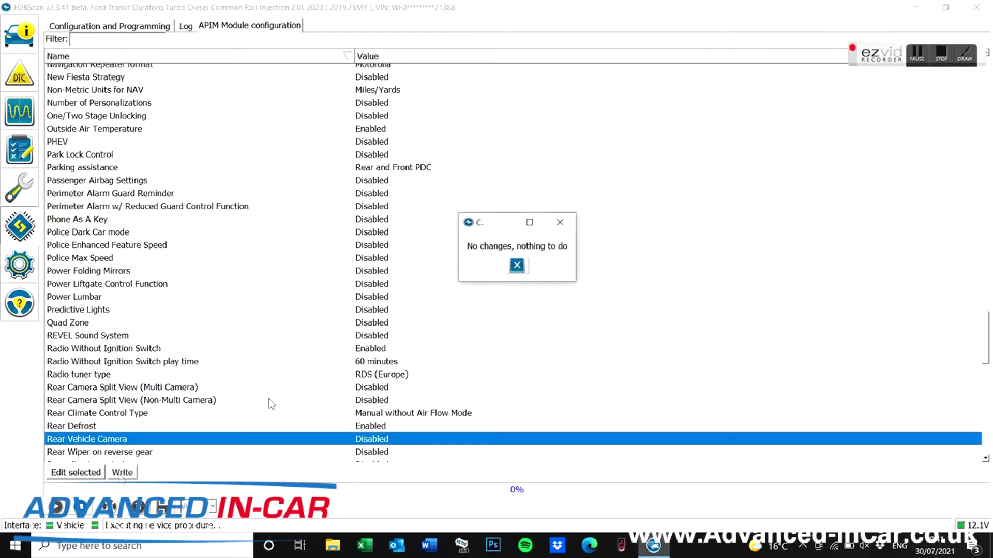
Dismiss the no-changes message and set Rear Vehicle Camera to 1 - Enabled
left_click(517, 266)
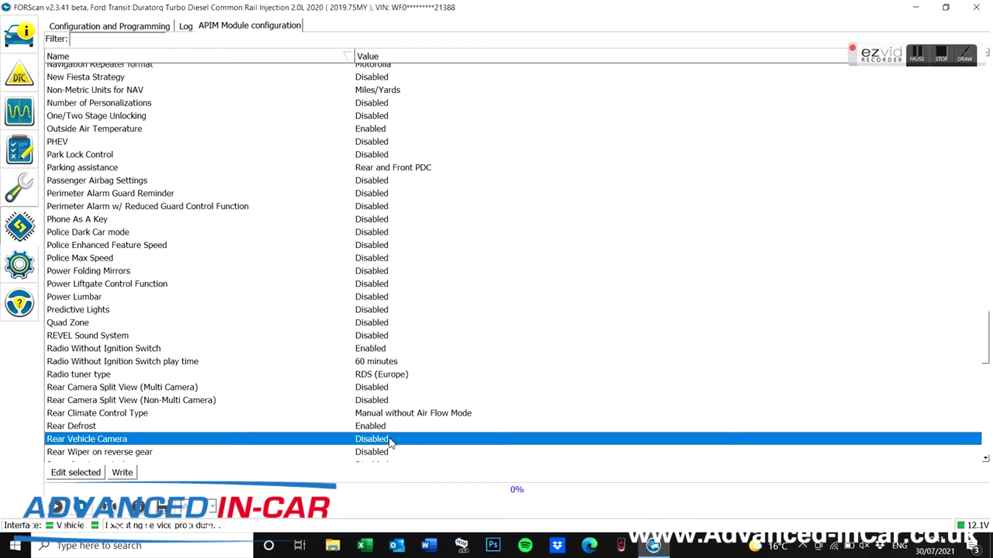
double_click(391, 440)
left_click(418, 261)
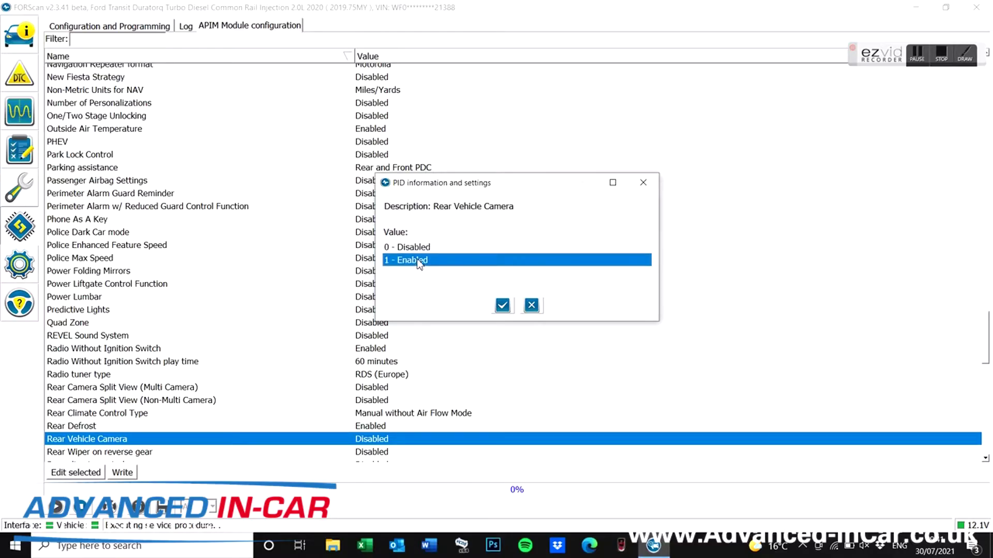
left_click(501, 306)
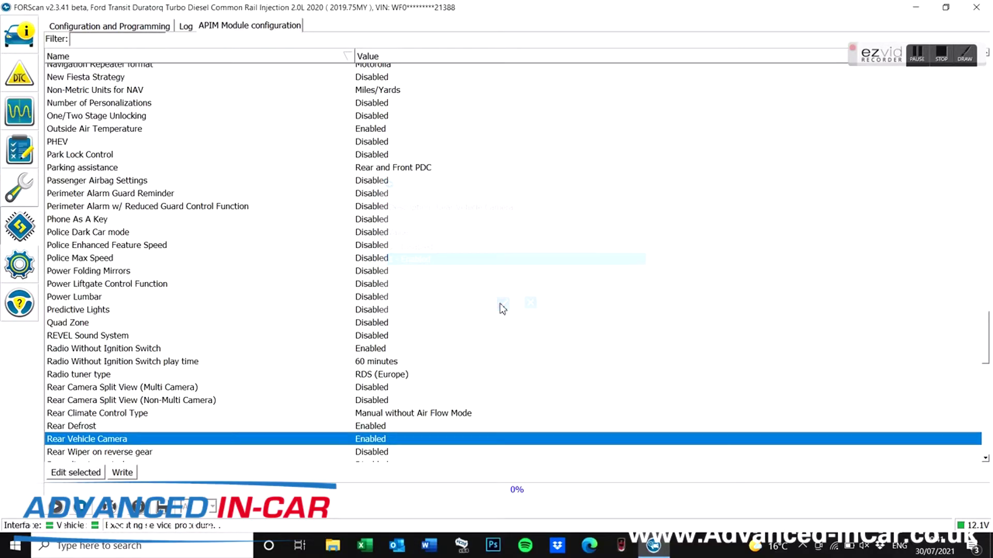
Write the Disabled-to-Enabled change to the APIM and acknowledge the success message
left_click(117, 476)
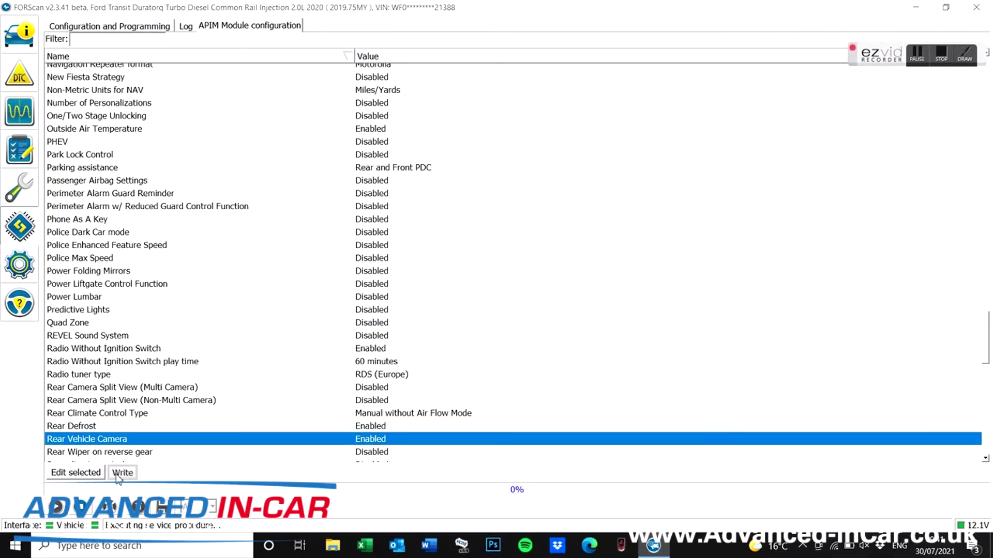
left_click(500, 283)
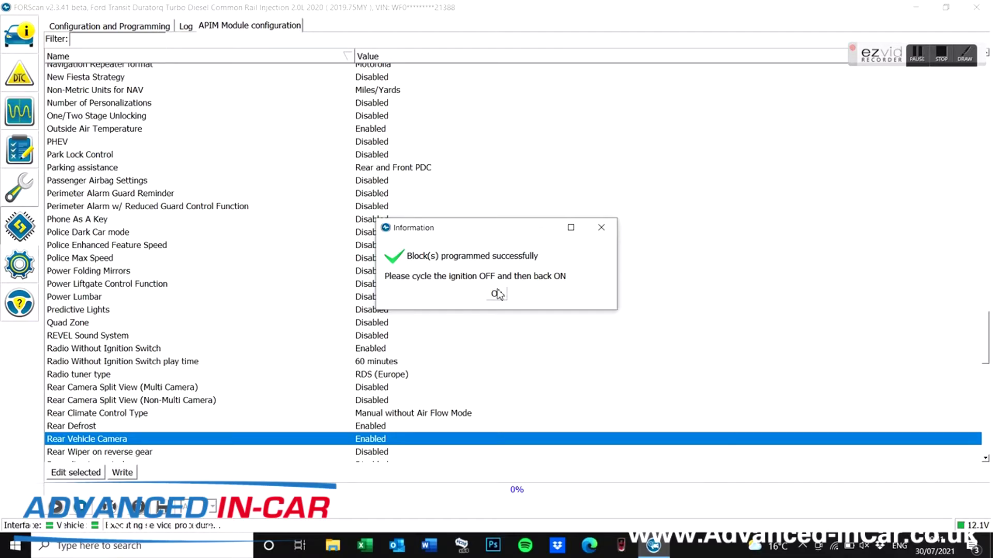
left_click(497, 293)
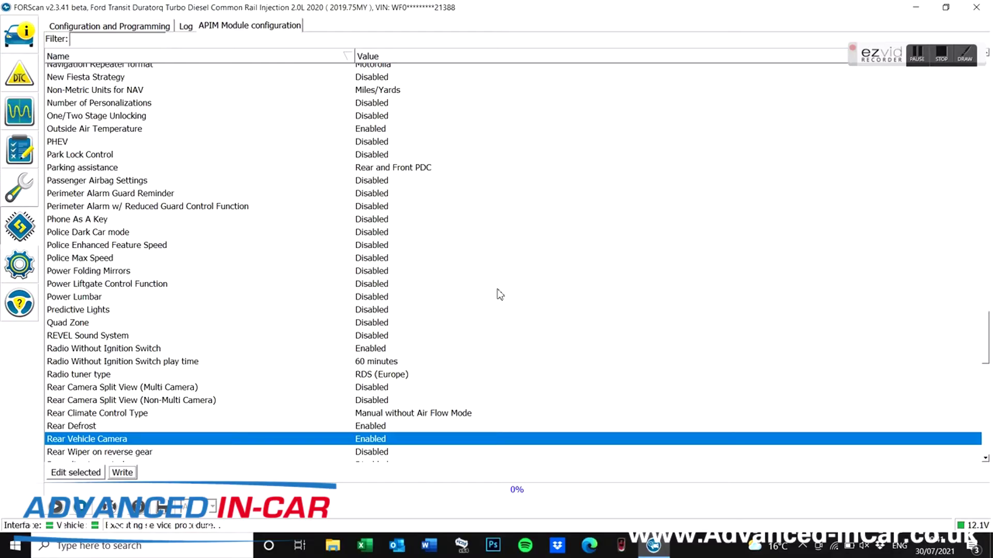